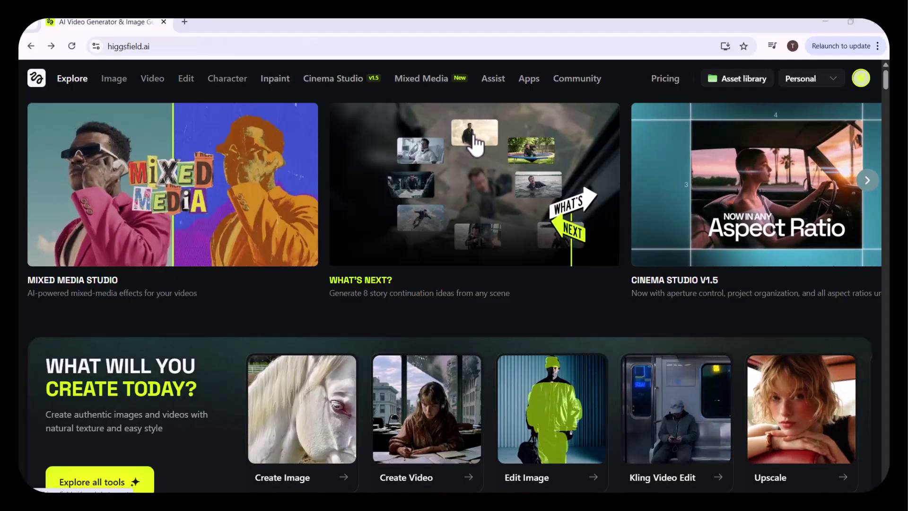
Scroll to Top Choice and advance its carousel past Transitions, Recast and Click to Ad.
scroll(474, 144, "down", 5)
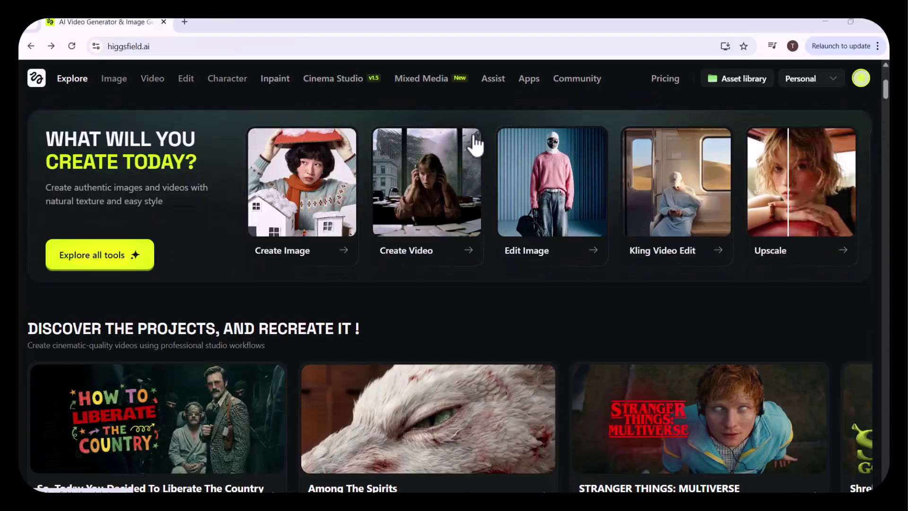
scroll(475, 145, "down", 10)
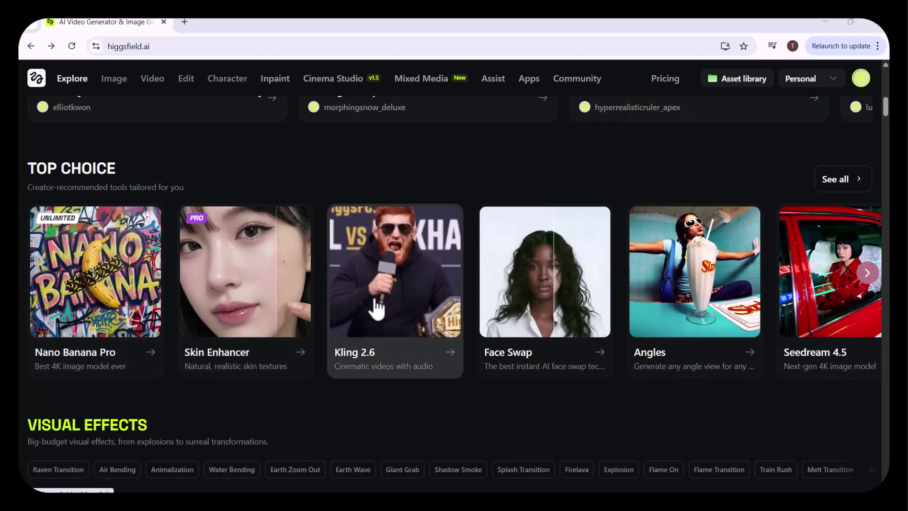
left_click(872, 280)
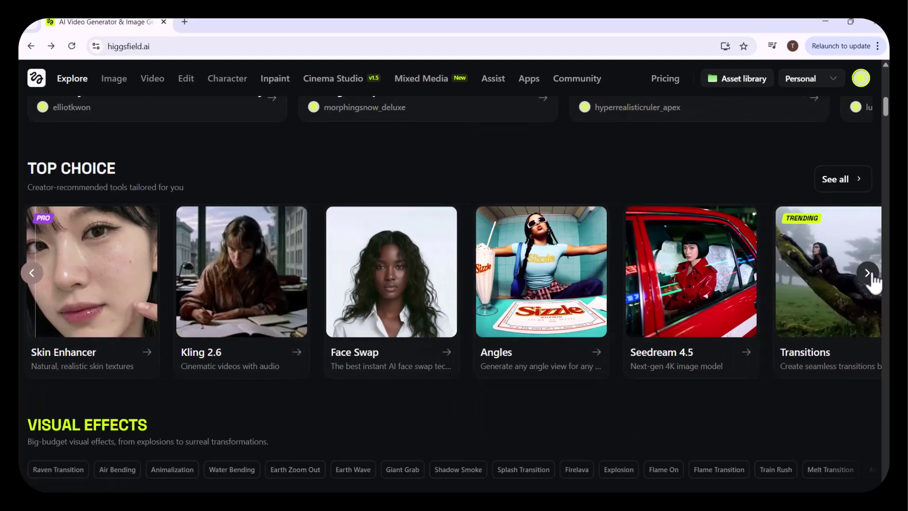
left_click(872, 280)
left_click(872, 280)
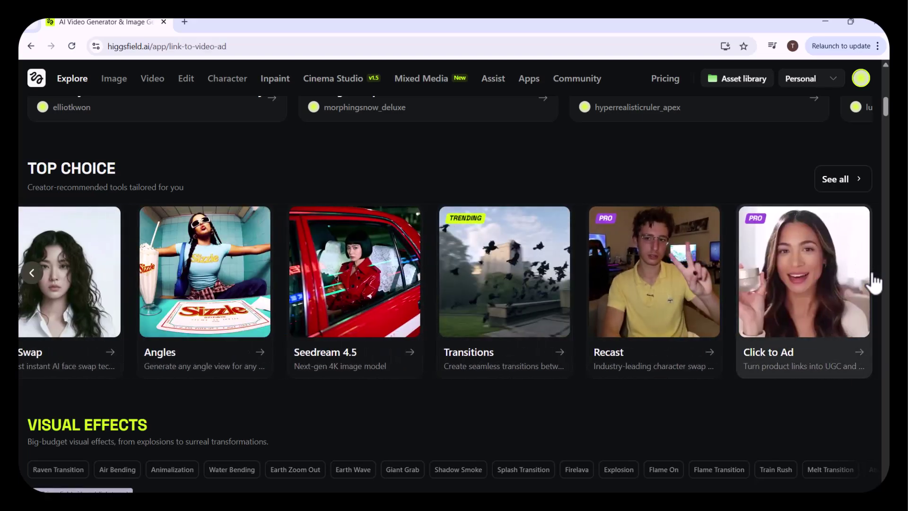
left_click(872, 280)
left_click_drag(887, 113, 887, 139)
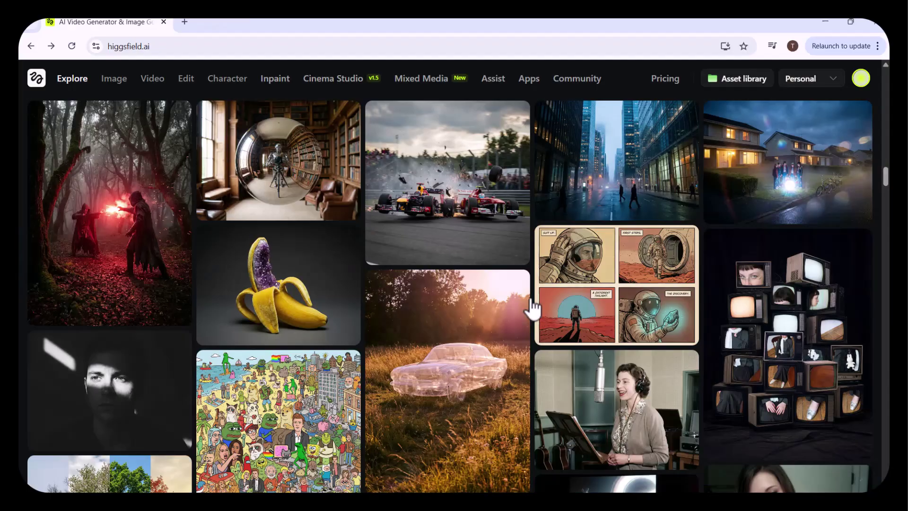
Scroll down through the Explore page galleries to reach Nano Banana Pro.
scroll(368, 291, "down", 10)
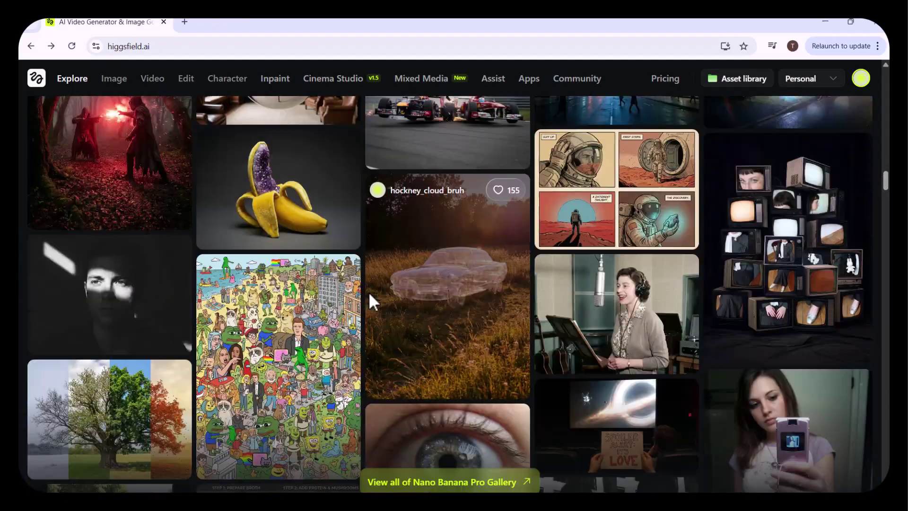
scroll(372, 301, "down", 20)
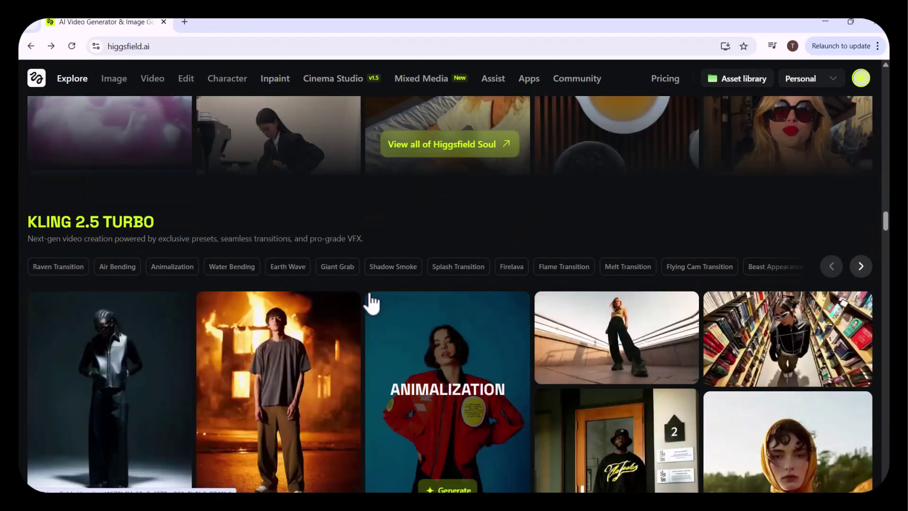
scroll(370, 294, "down", 15)
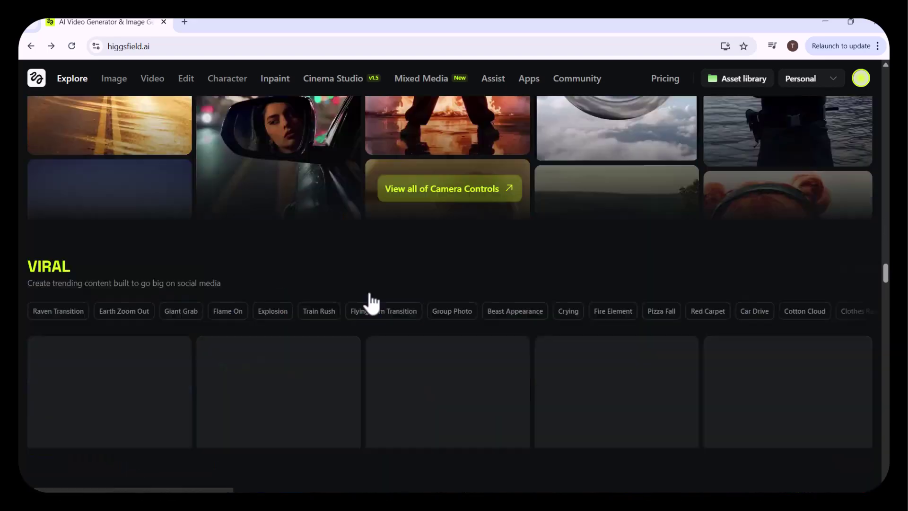
scroll(368, 291, "down", 10)
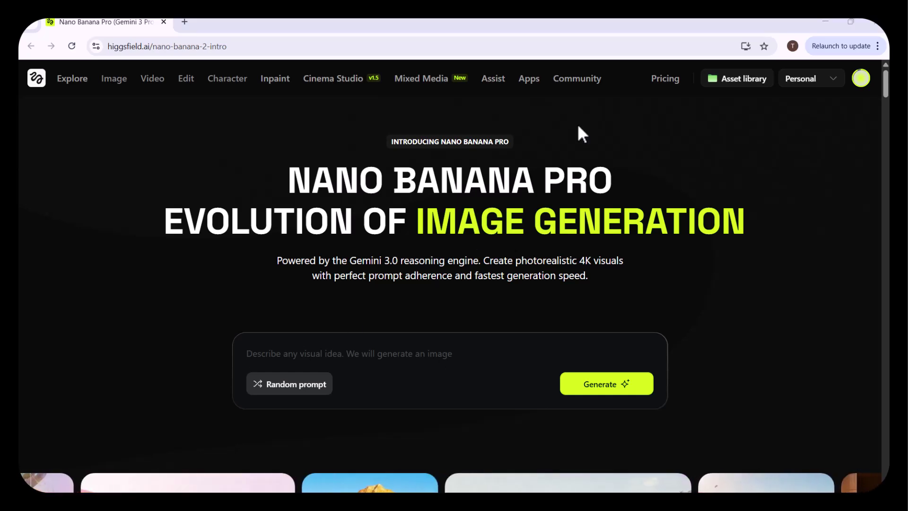
Browse the intro page, then load a random superhero-landing prompt into the full Nano Banana Pro generator.
scroll(578, 126, "down", 5)
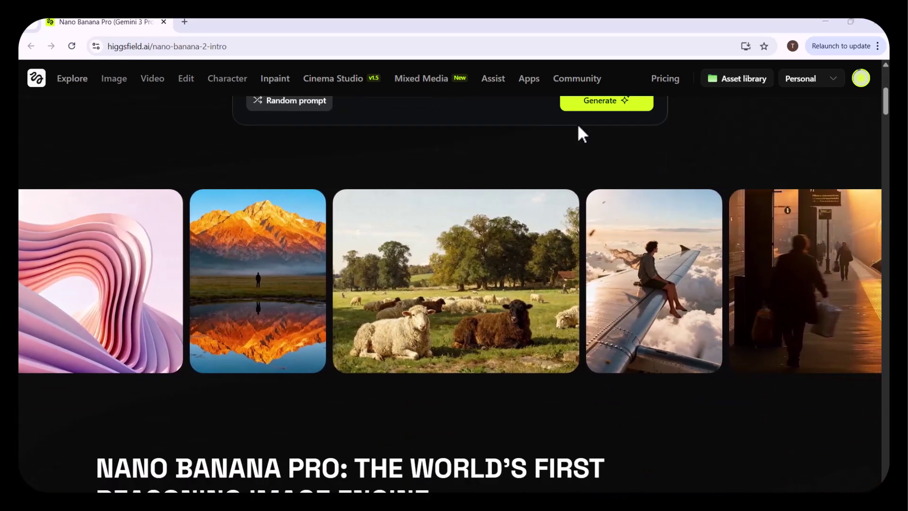
scroll(578, 124, "down", 10)
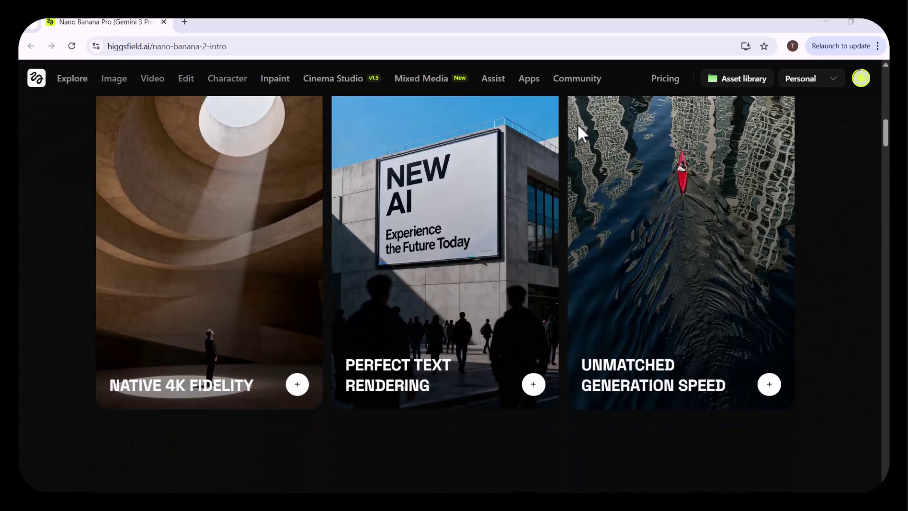
scroll(578, 123, "down", 15)
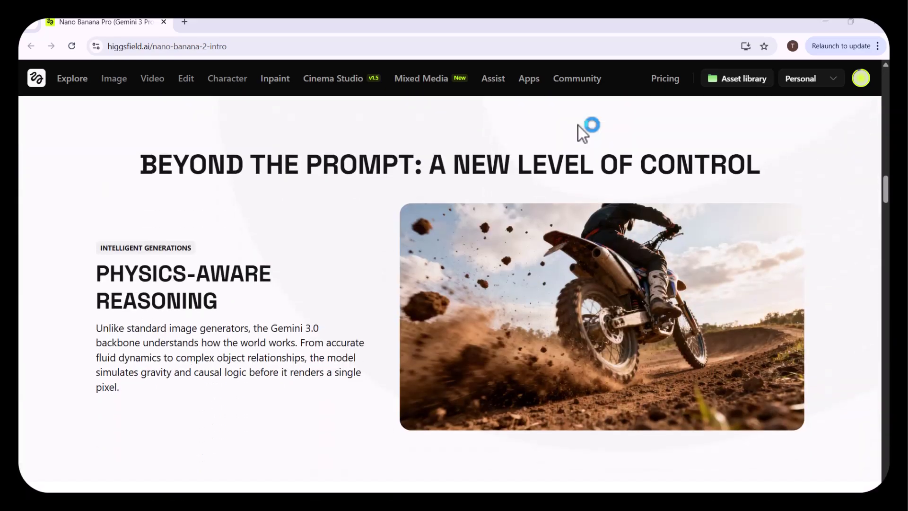
scroll(578, 125, "down", 15)
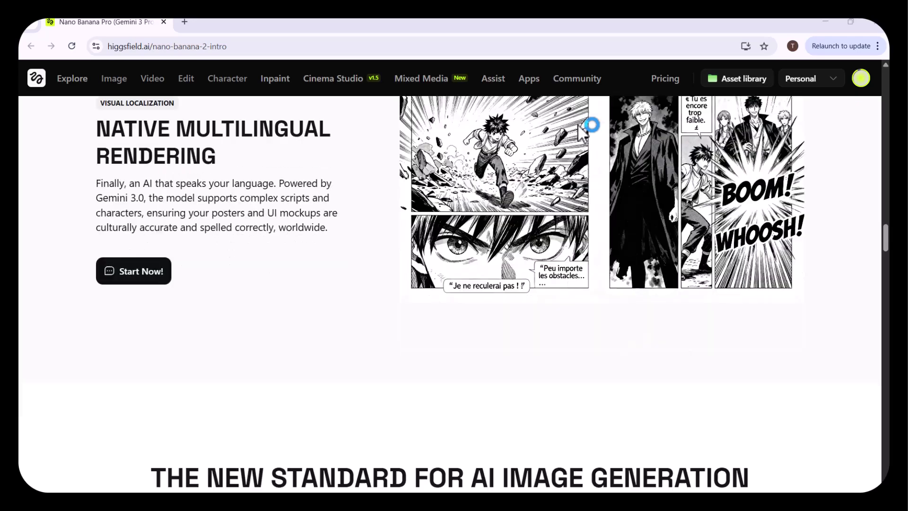
scroll(581, 130, "down", 15)
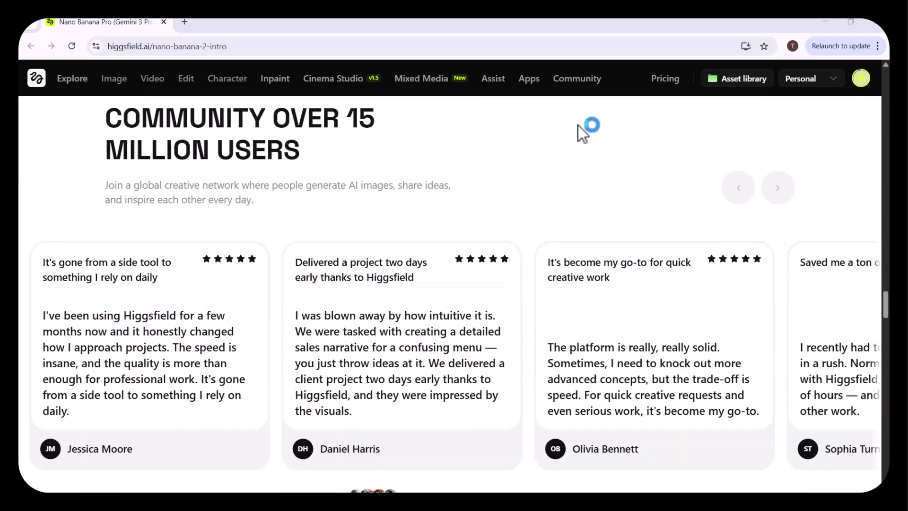
scroll(578, 126, "down", 5)
key("Home")
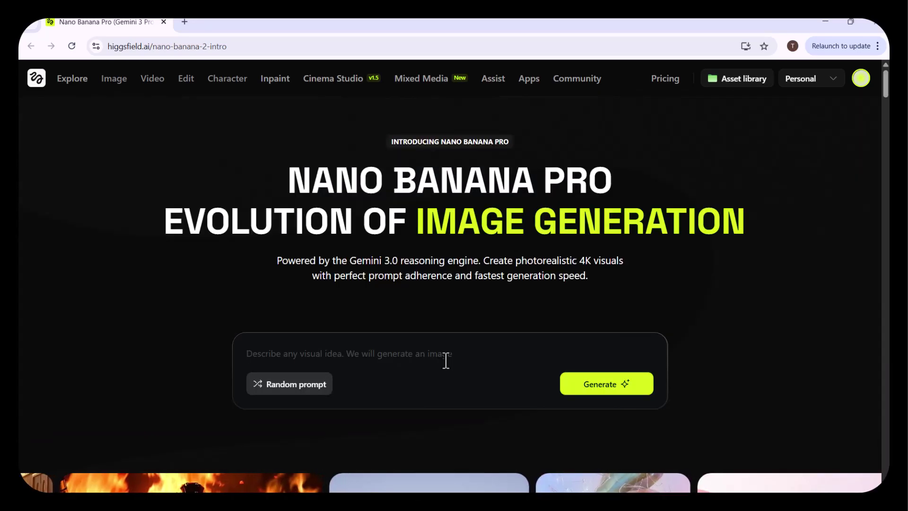
left_click(284, 386)
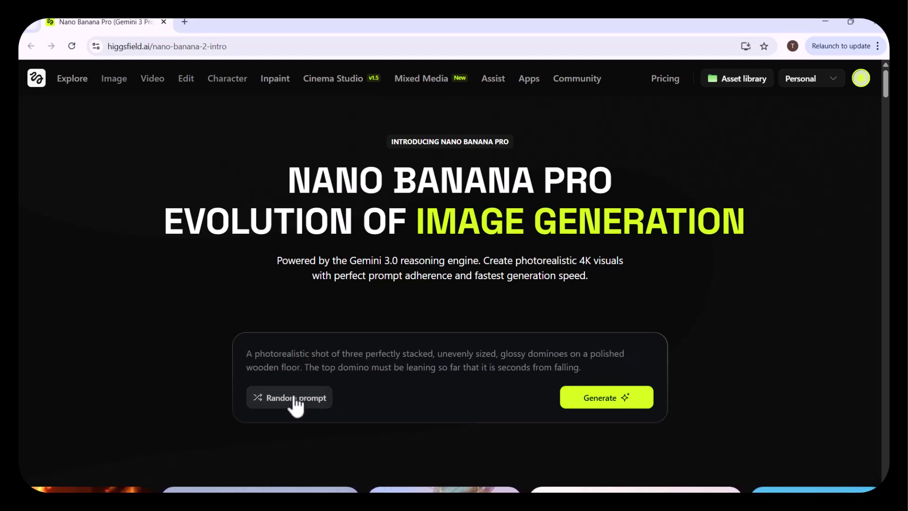
left_click(589, 392)
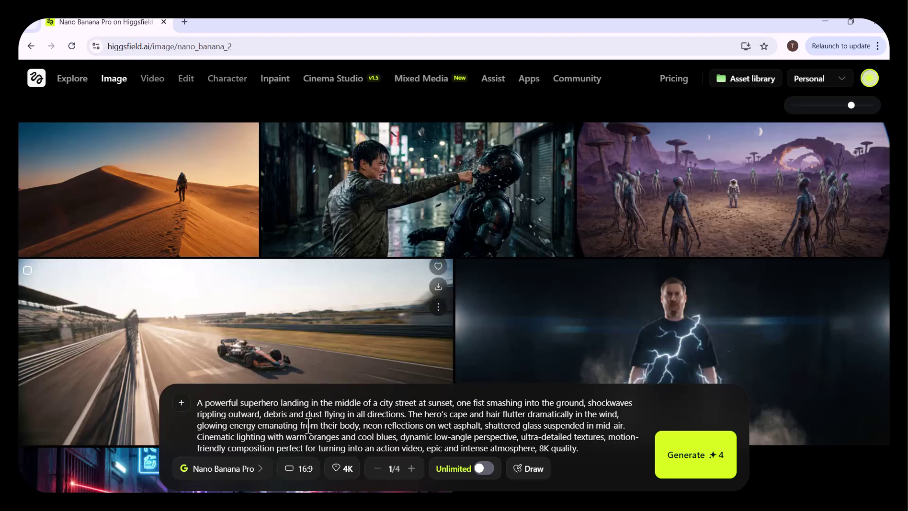
Confirm Nano Banana Pro, 16:9 and 4K settings, and dismiss the draw-to-edit canvas.
left_click(263, 471)
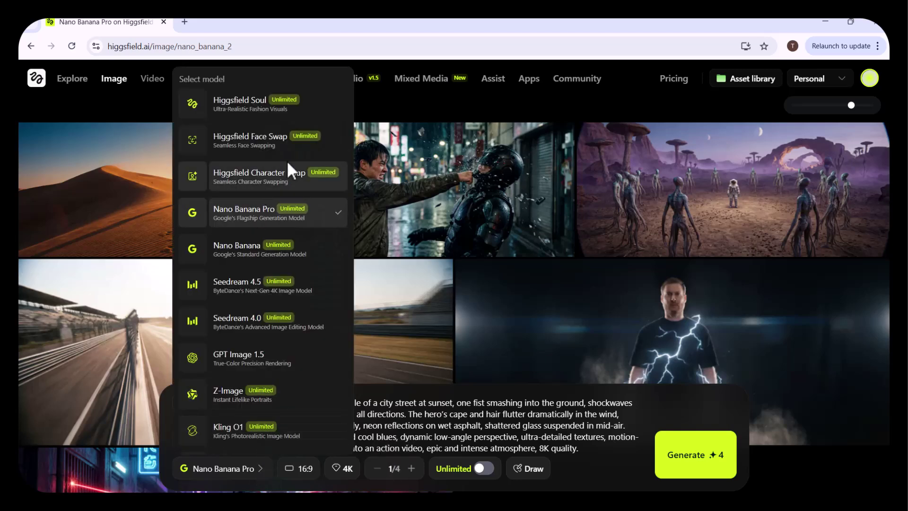
left_click(267, 218)
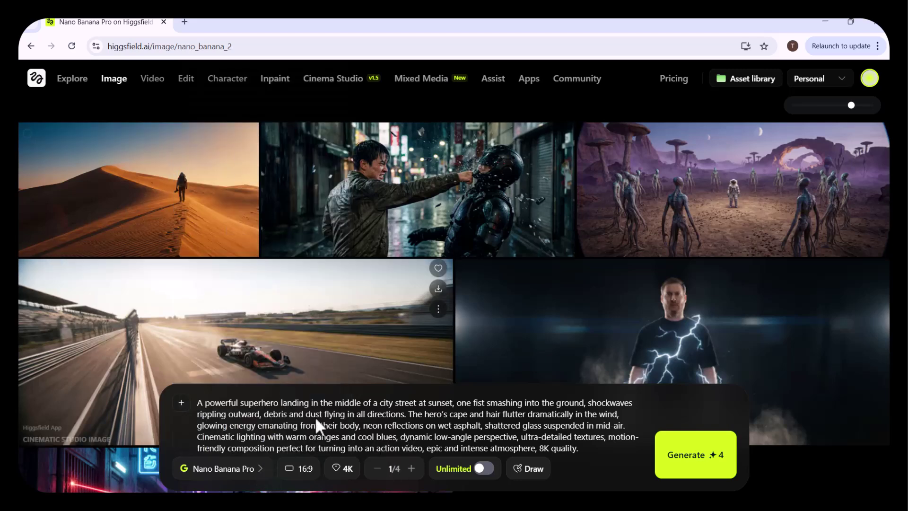
left_click(302, 470)
left_click(319, 247)
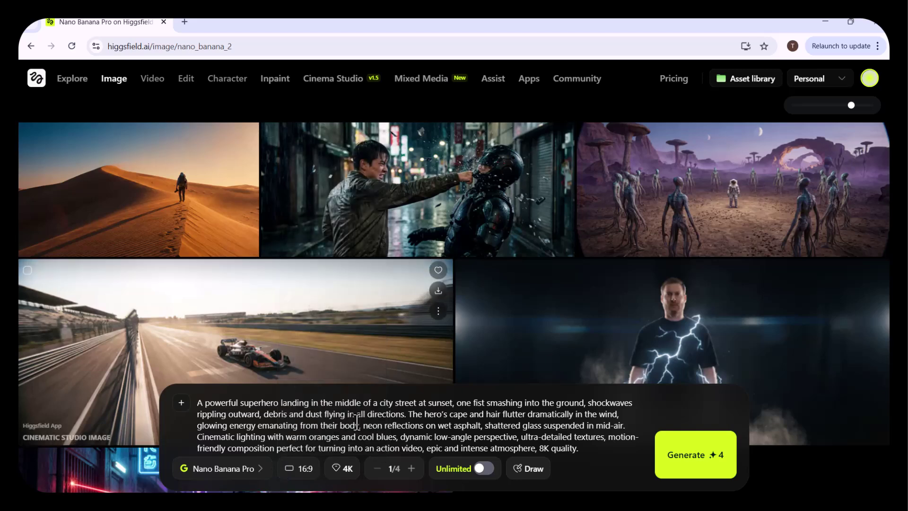
left_click(347, 471)
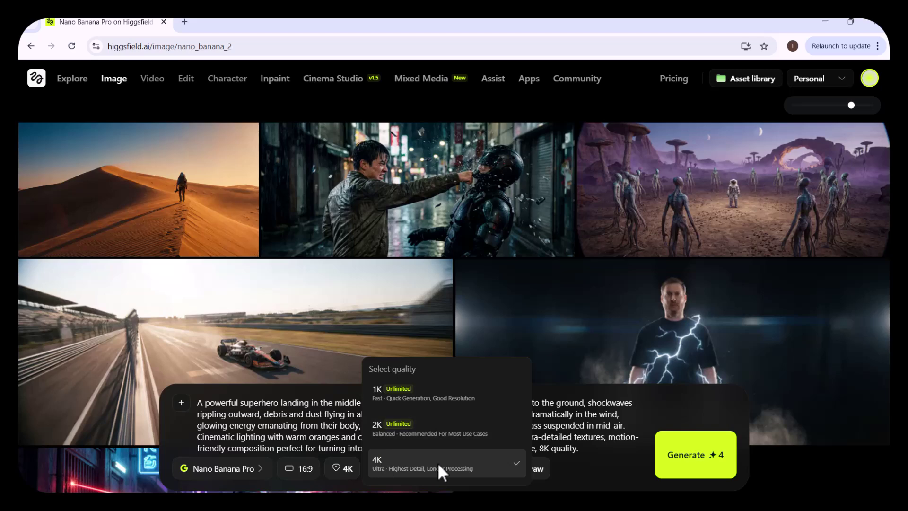
left_click(346, 474)
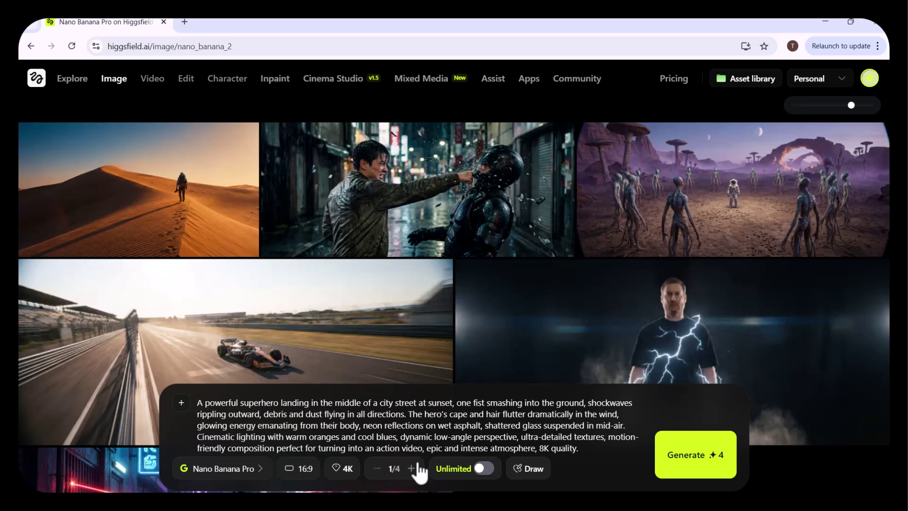
left_click(531, 476)
key("Escape")
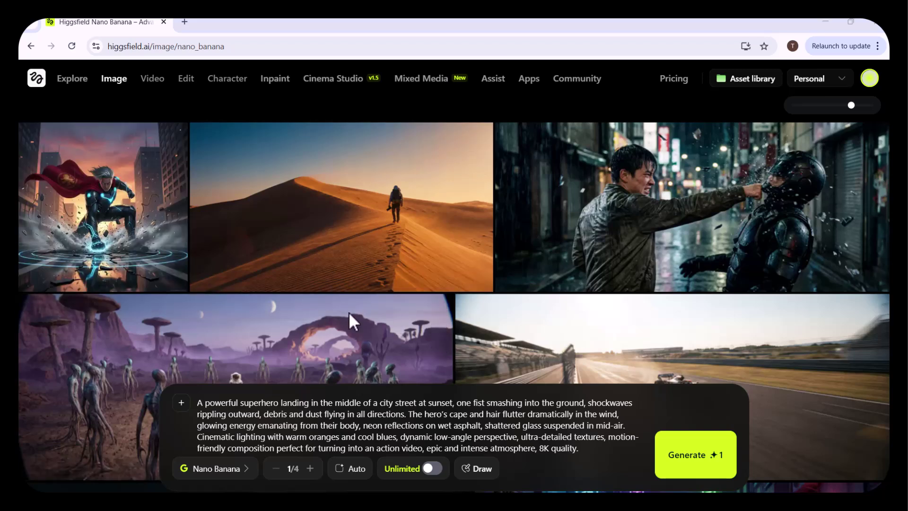
View the superhero image full size, then browse the Kling 2.6 native audio page.
left_click(81, 212)
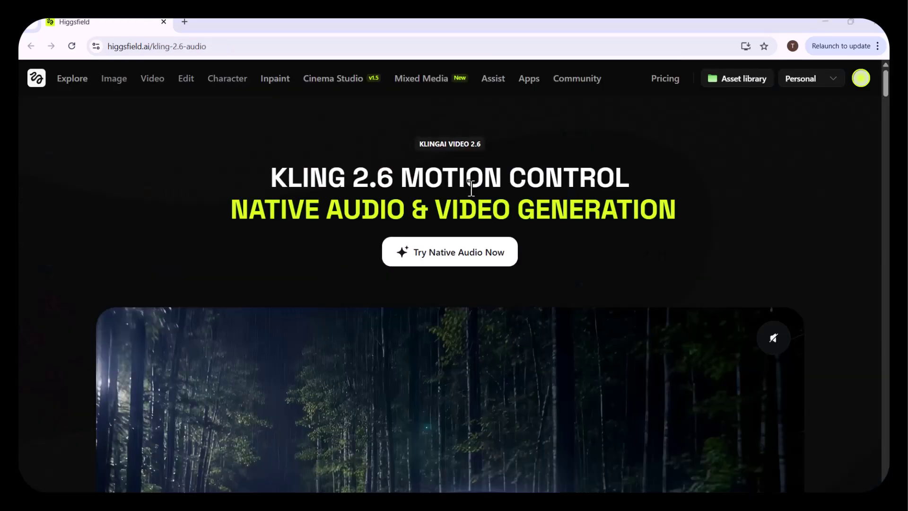
scroll(471, 188, "down", 10)
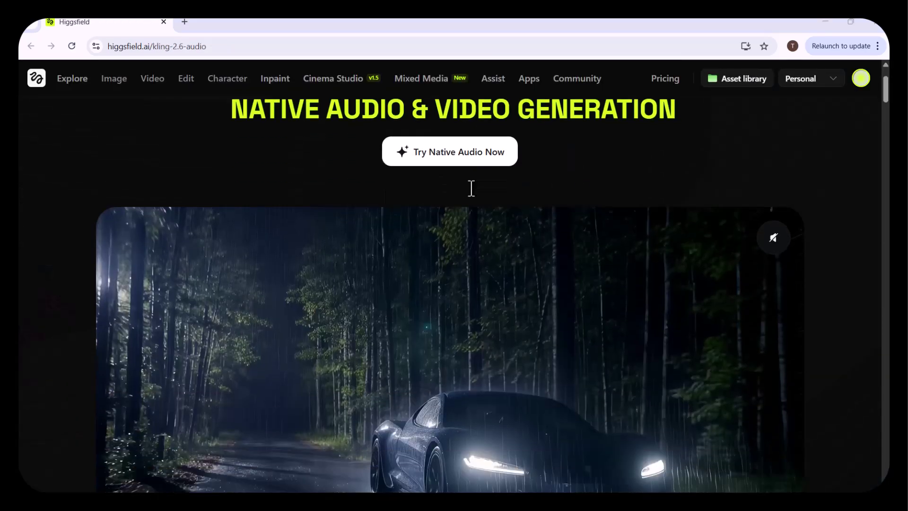
scroll(472, 188, "down", 20)
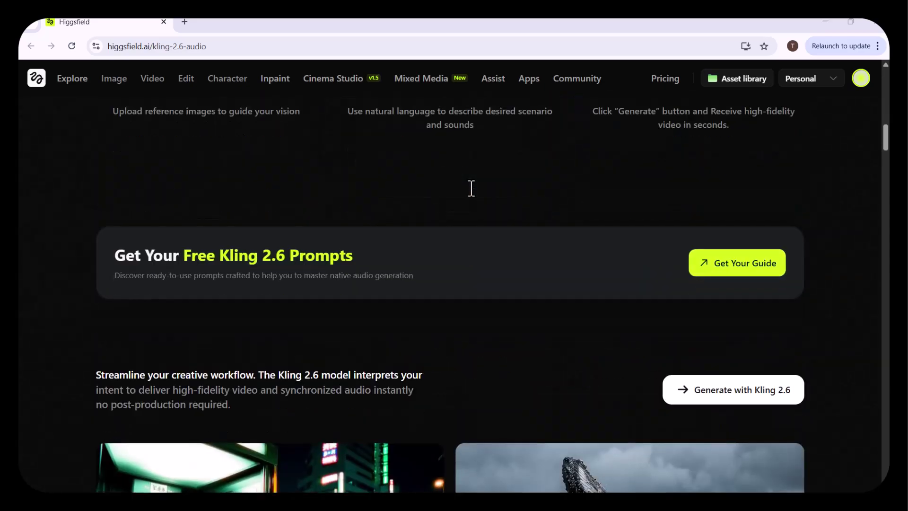
scroll(472, 192, "down", 5)
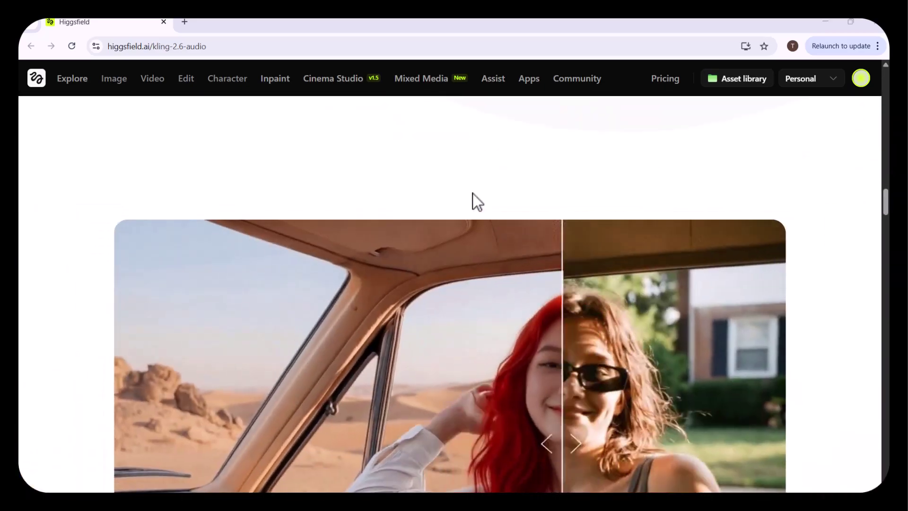
scroll(473, 222, "up", 20)
scroll(475, 226, "up", 10)
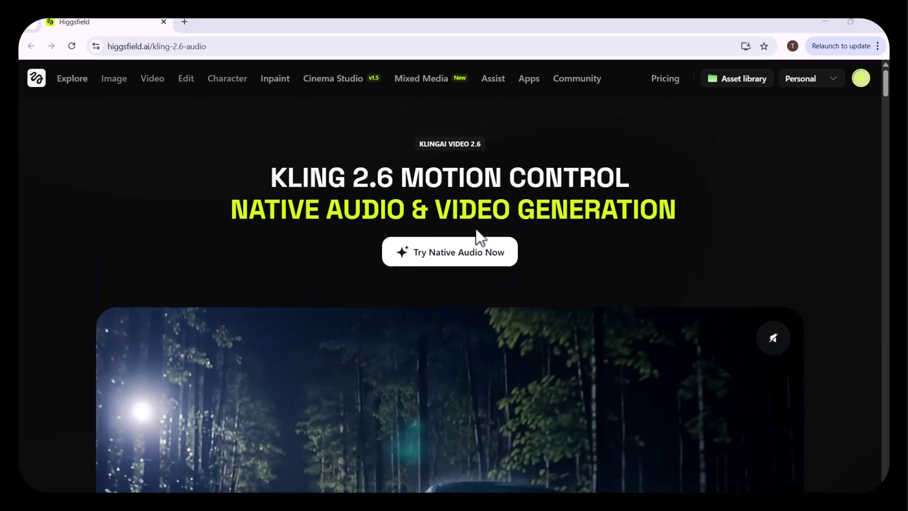
Paste the superhero action prompt and generate a 10-second Kling 2.6 video with audio.
left_click(457, 263)
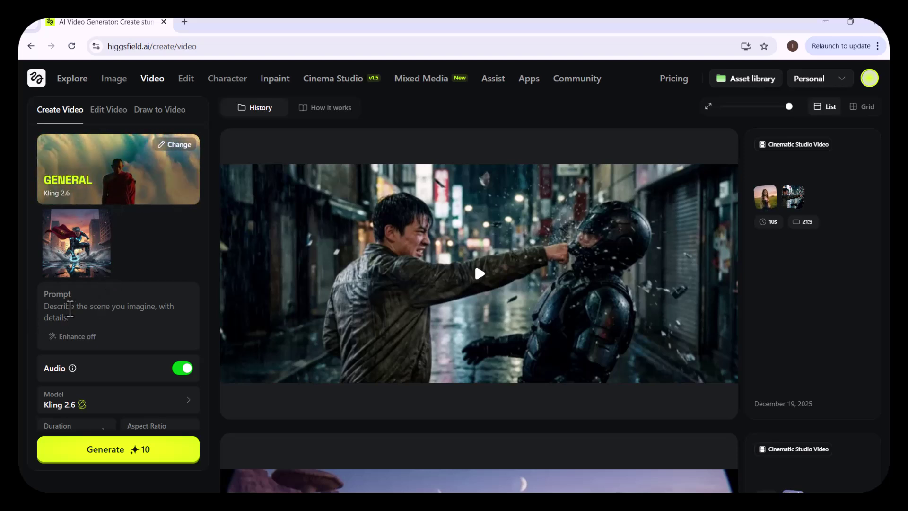
key("ctrl+v")
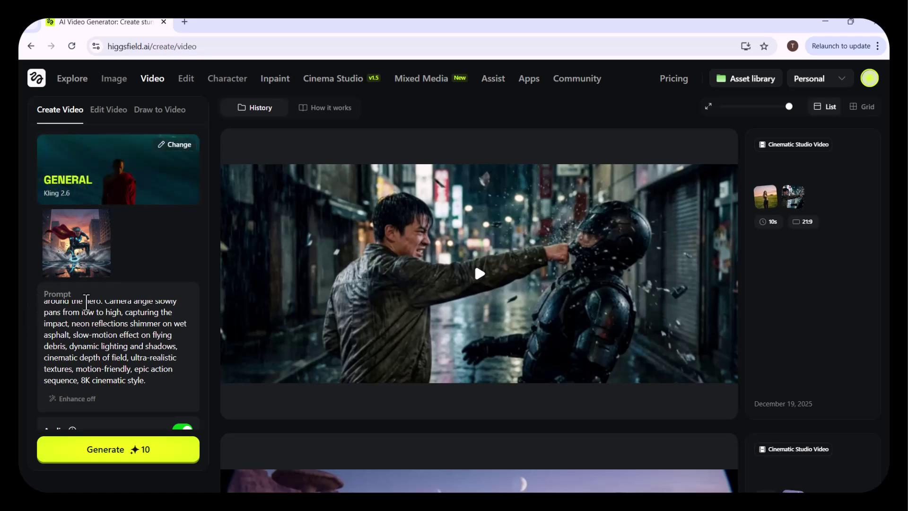
scroll(86, 336, "down", 2)
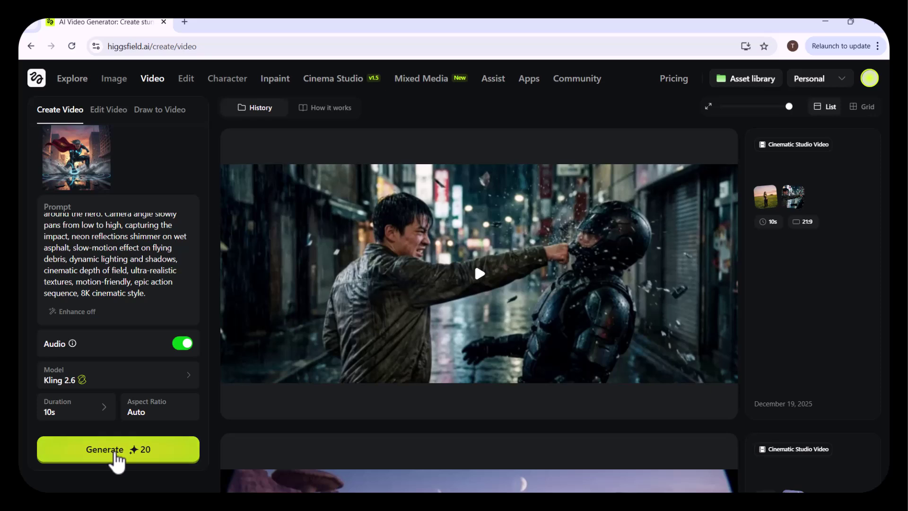
left_click(134, 453)
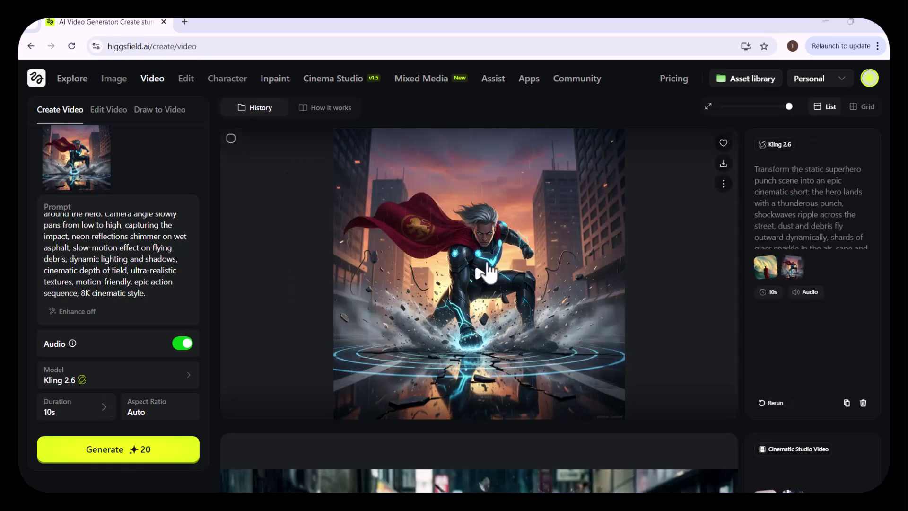
Play the completed superhero clip from History in full screen.
double_click(481, 283)
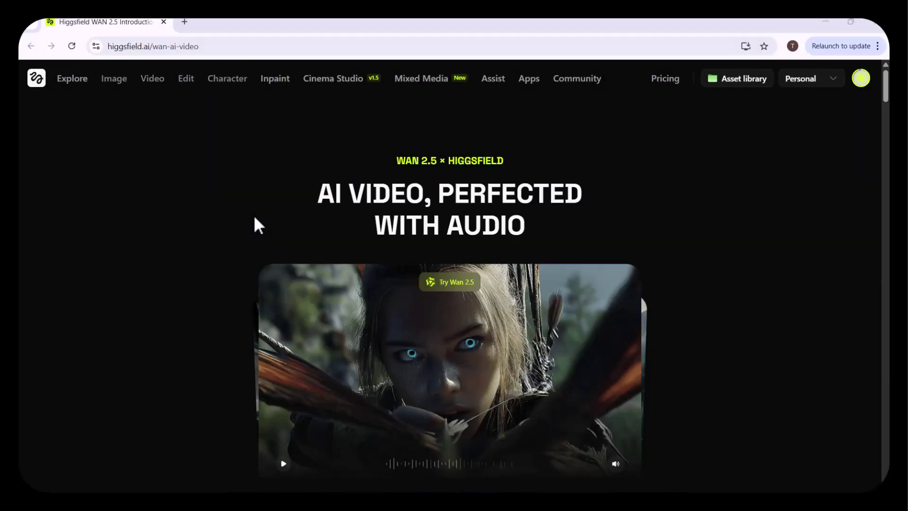
Browse the WAN 2.5 examples and open Create Video from the Try Wan 2.5 badge.
scroll(255, 219, "down", 8)
scroll(256, 222, "down", 12)
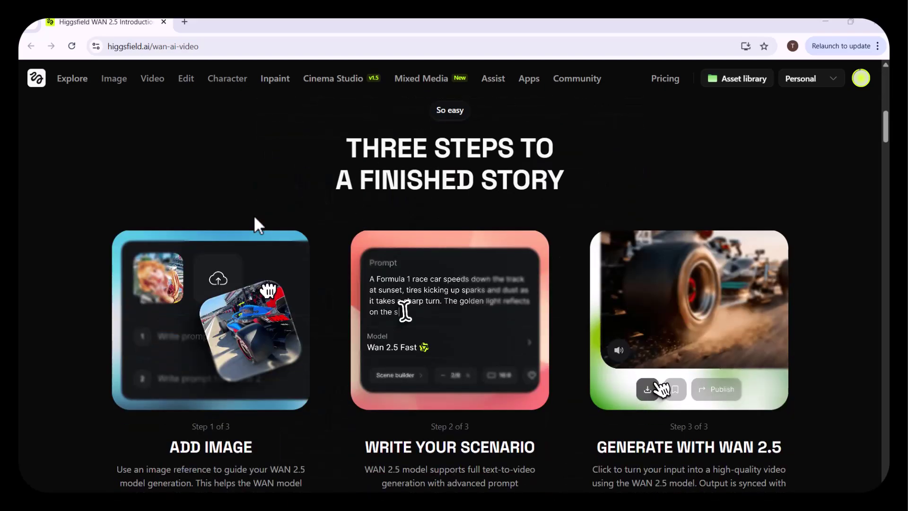
scroll(254, 219, "down", 3)
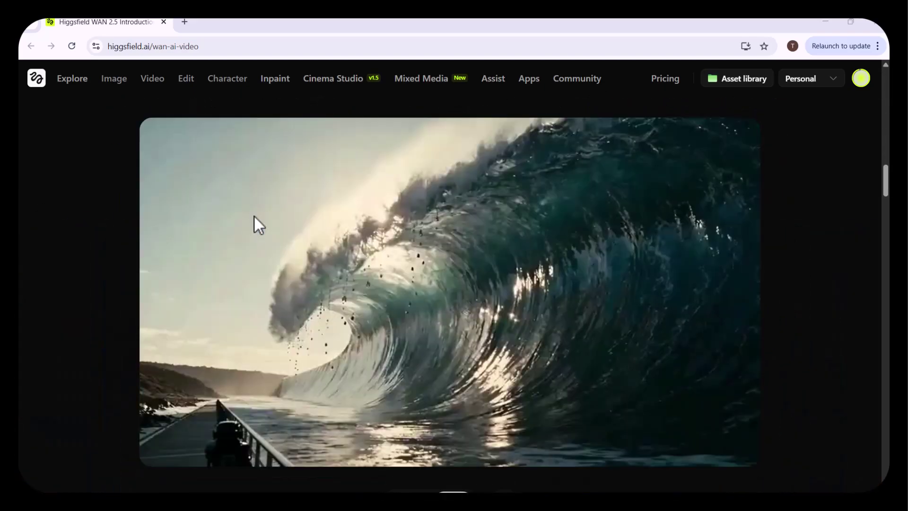
scroll(254, 219, "down", 7)
scroll(253, 215, "down", 5)
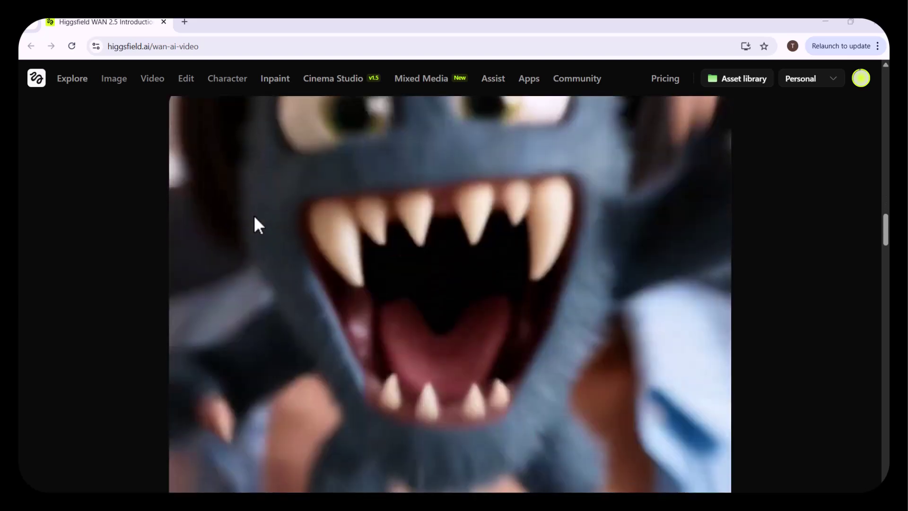
scroll(345, 128, "up", 10)
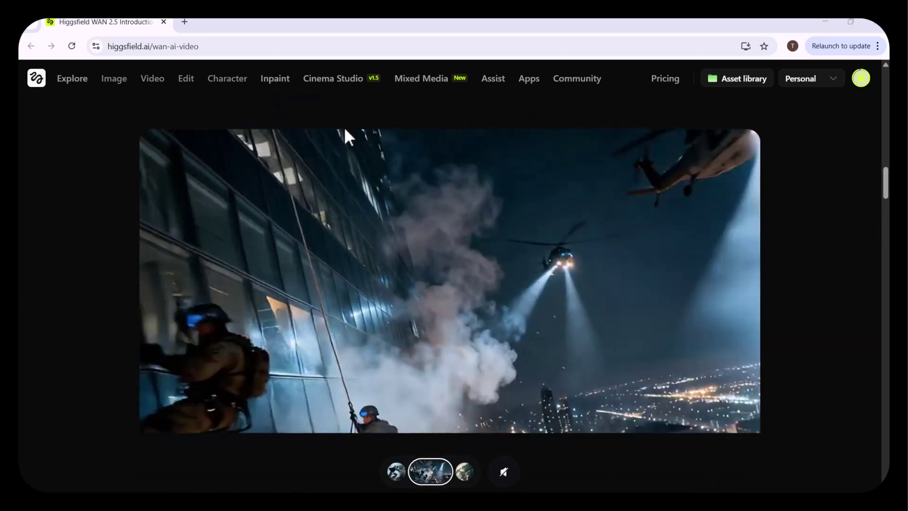
scroll(347, 251, "down", 10)
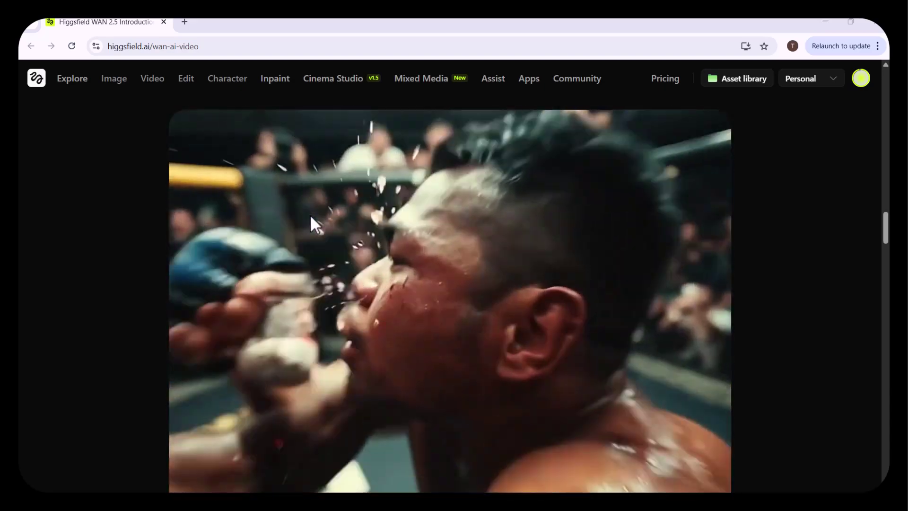
scroll(352, 131, "down", 5)
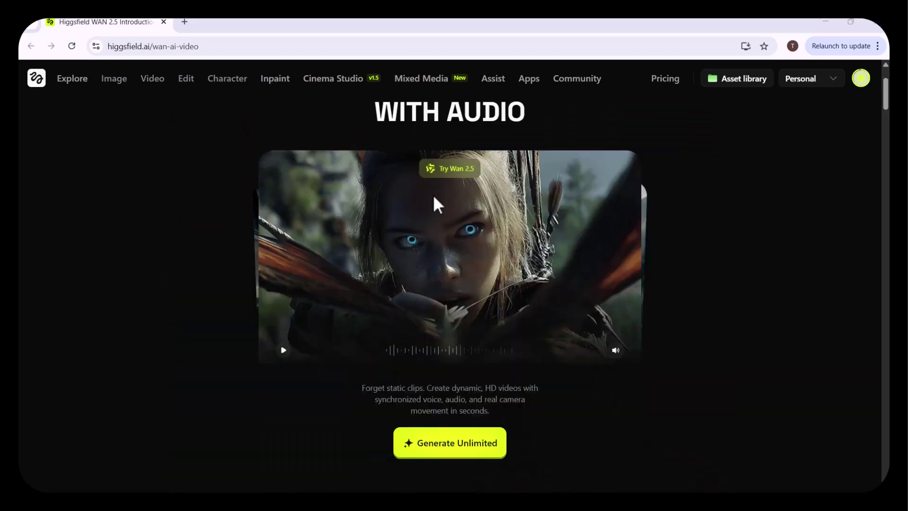
left_click(435, 174)
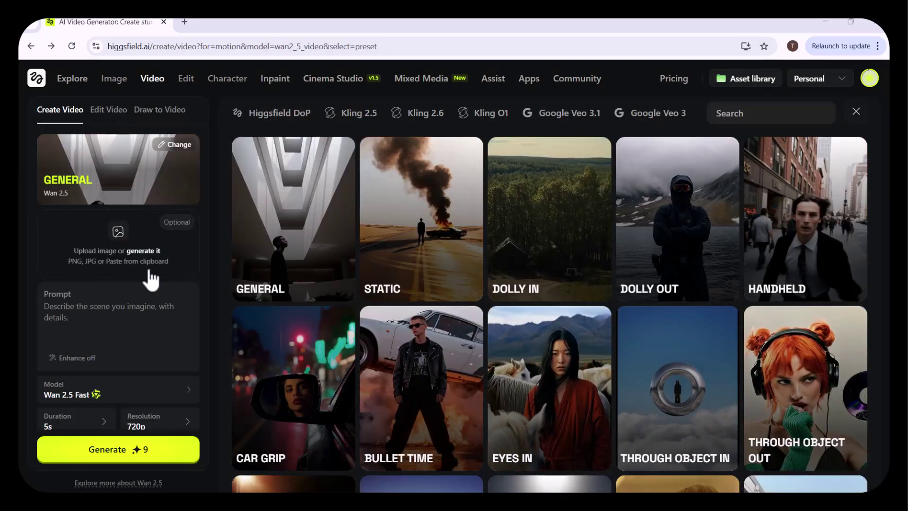
Use the model photo as reference, apply the HANDHELD preset, and play the generated running clip.
left_click(123, 243)
left_click(418, 113)
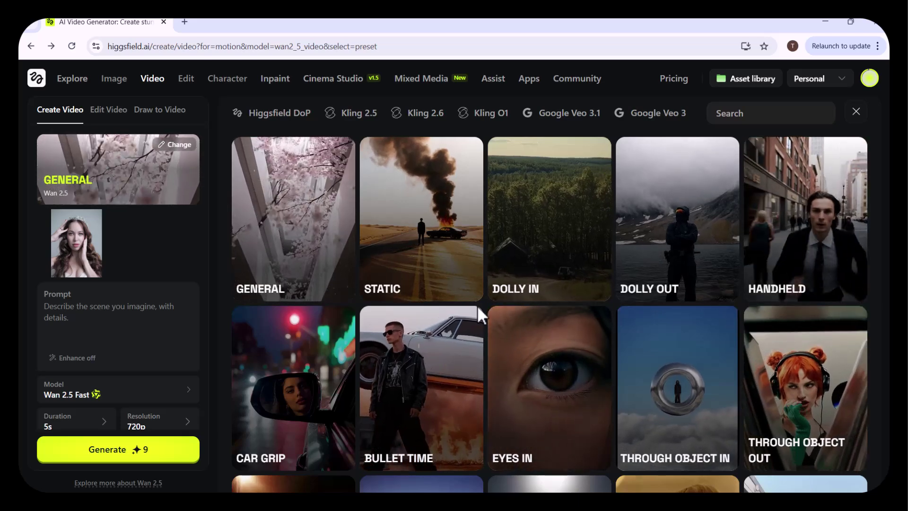
left_click(805, 260)
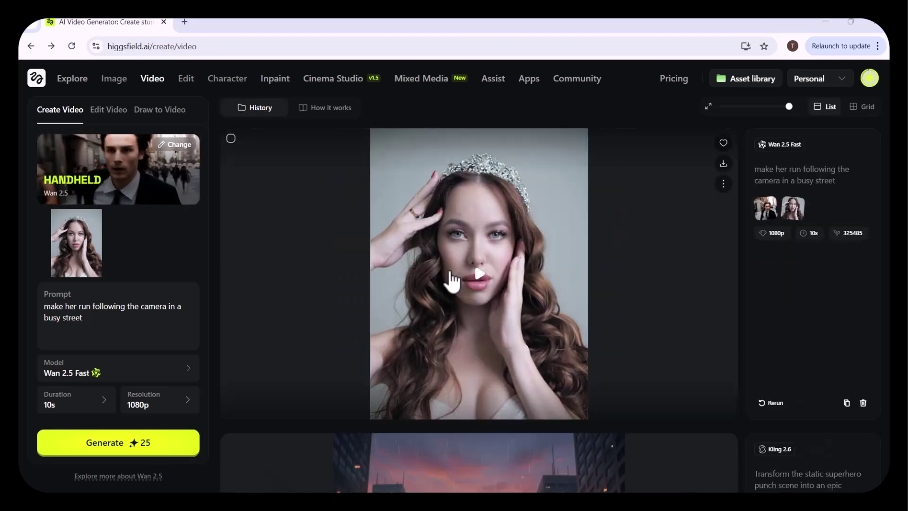
left_click(698, 399)
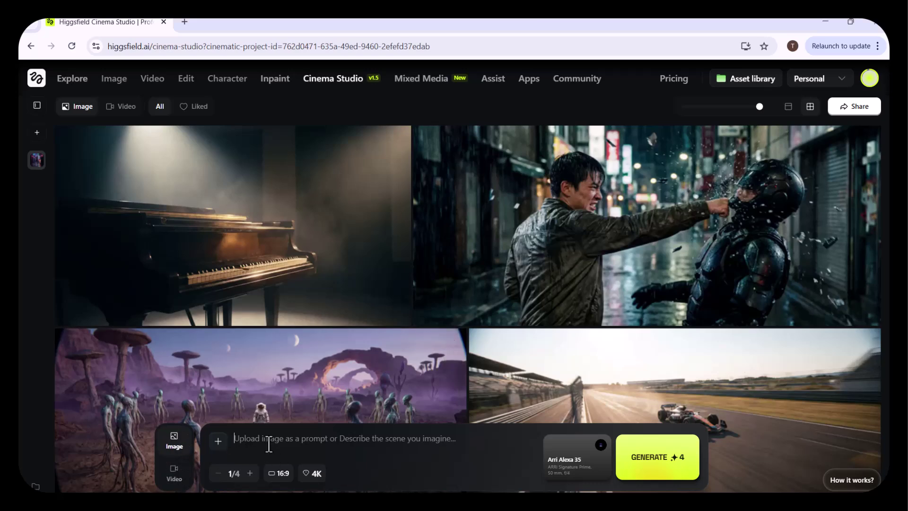
Paste the shattering wine-glass prompt and confirm 16:9 aspect ratio and 4K resolution.
key("ctrl+v")
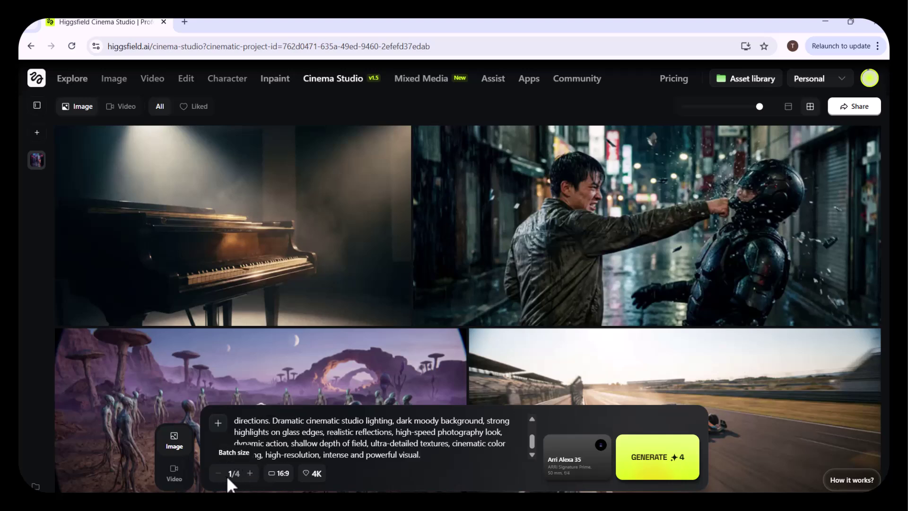
left_click(279, 475)
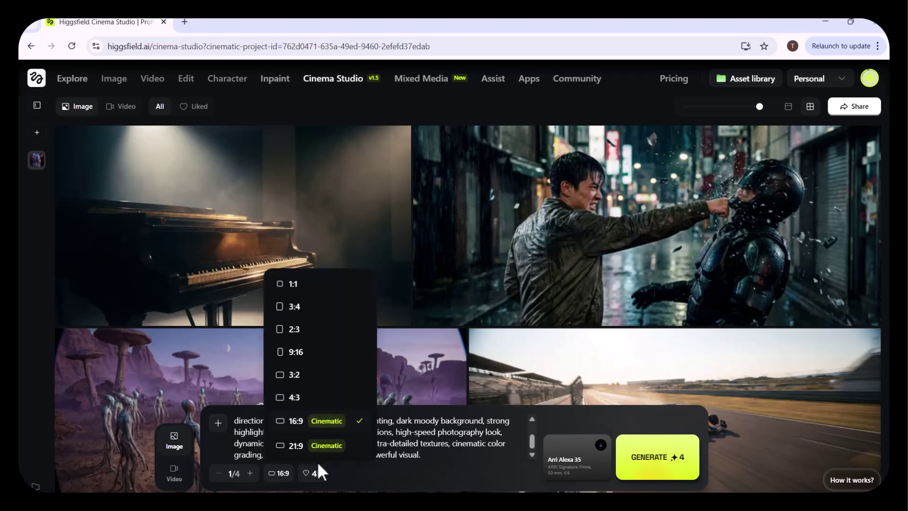
left_click(316, 475)
left_click(316, 474)
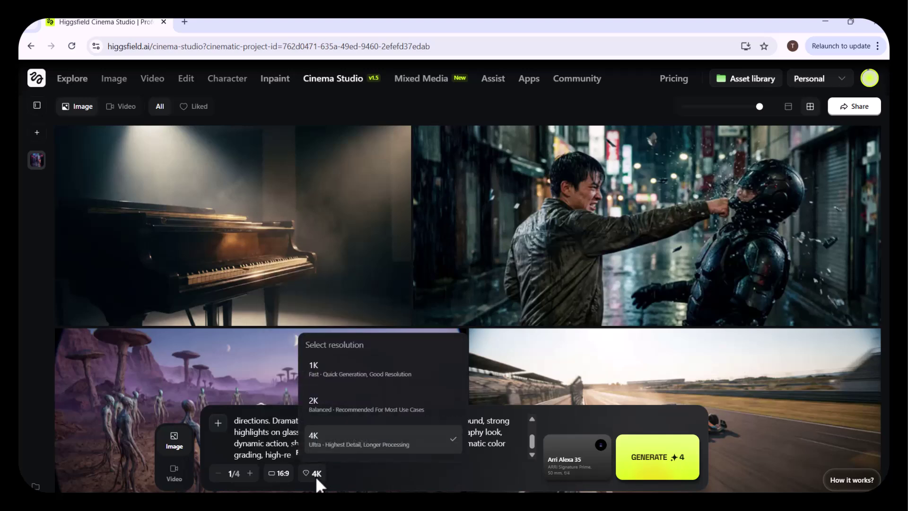
left_click(479, 464)
Set the Canon K-35 lens at 50mm, f/4 on Arri Alexa 35, then generate the image.
left_click(579, 457)
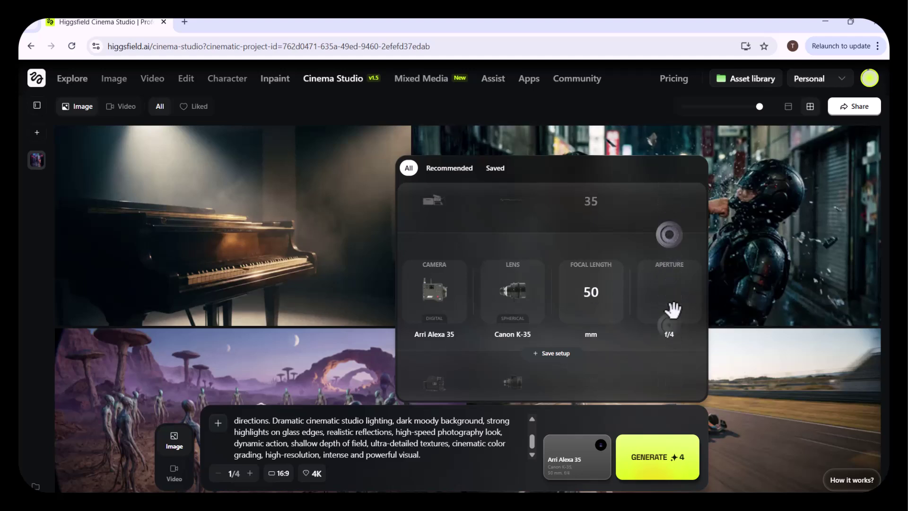
left_click(508, 464)
left_click(619, 455)
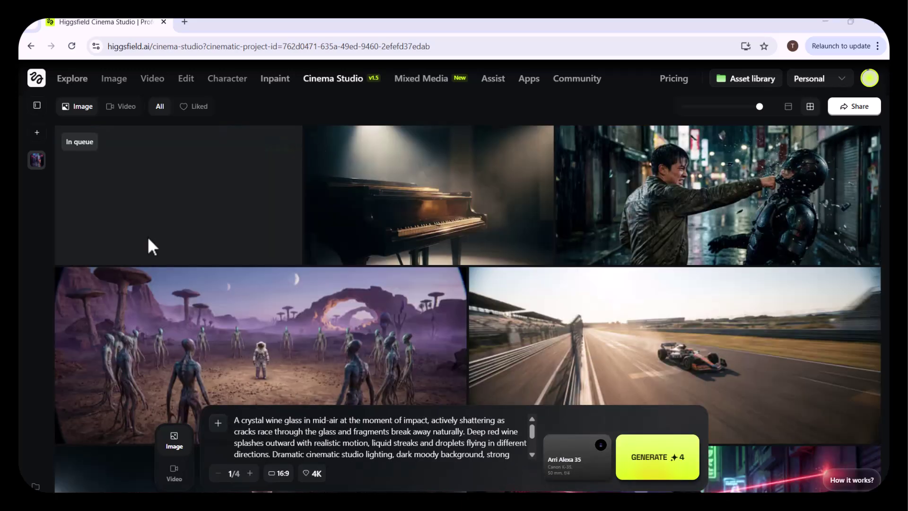
Preview the finished shattering wine-glass image, then use it as the start frame for a video.
left_click(254, 224)
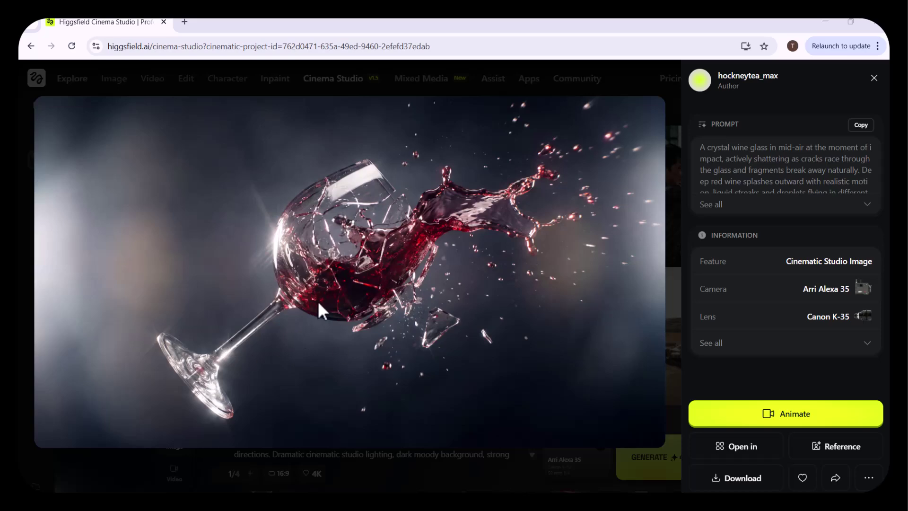
key("Escape")
left_click(176, 477)
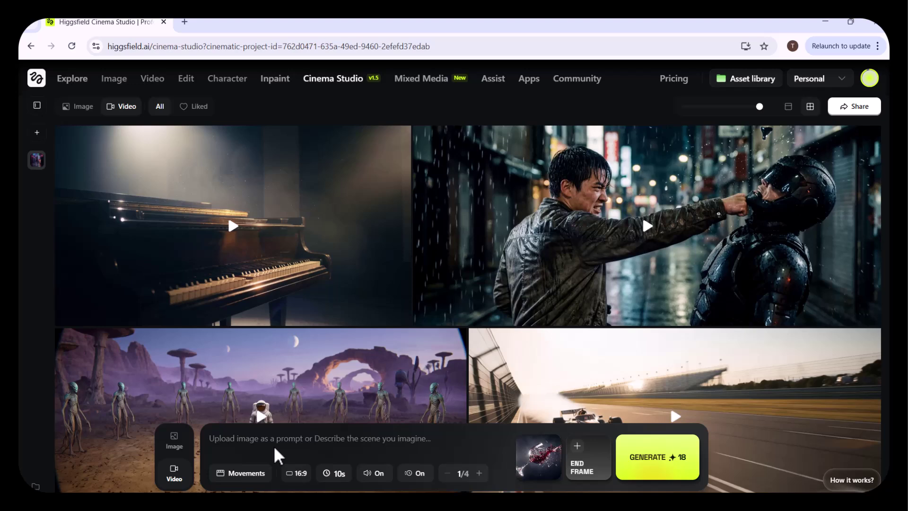
Paste the slow-motion shattering prompt and apply the Zoom Out camera movement.
key("ctrl+v")
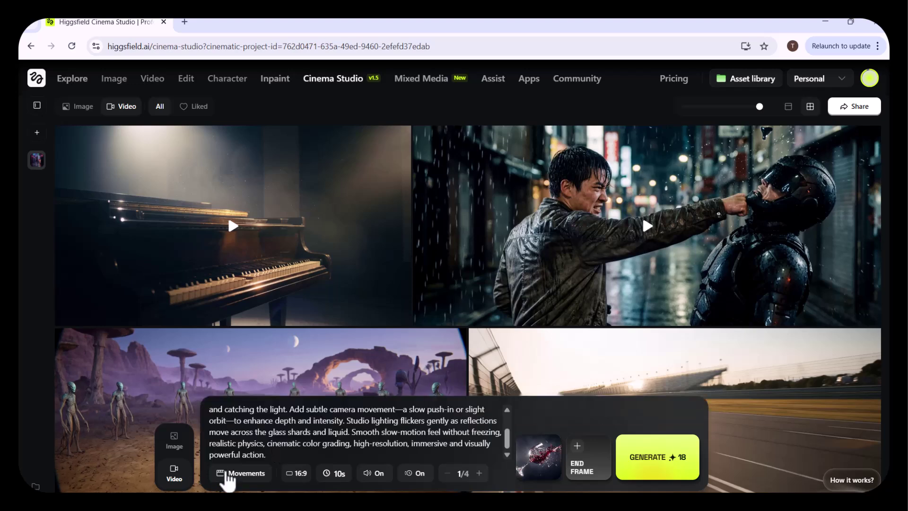
left_click(228, 473)
scroll(568, 303, "up", 2)
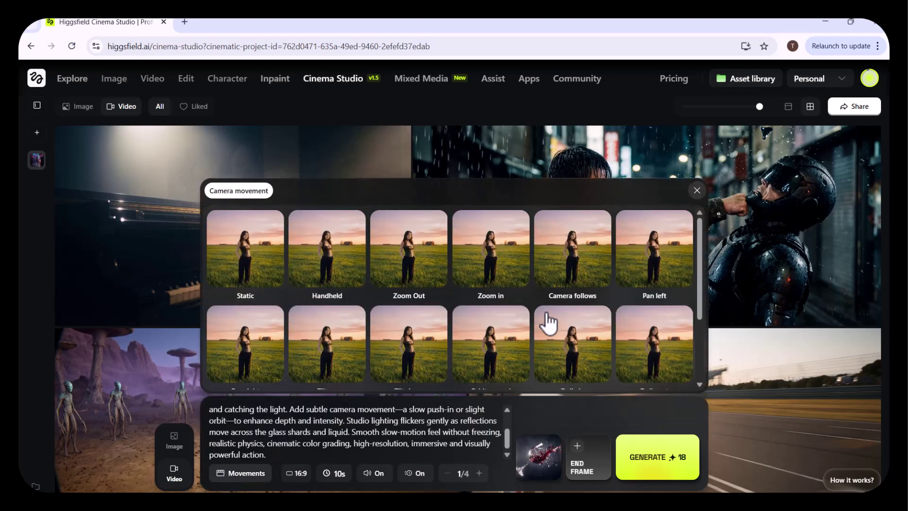
left_click(419, 284)
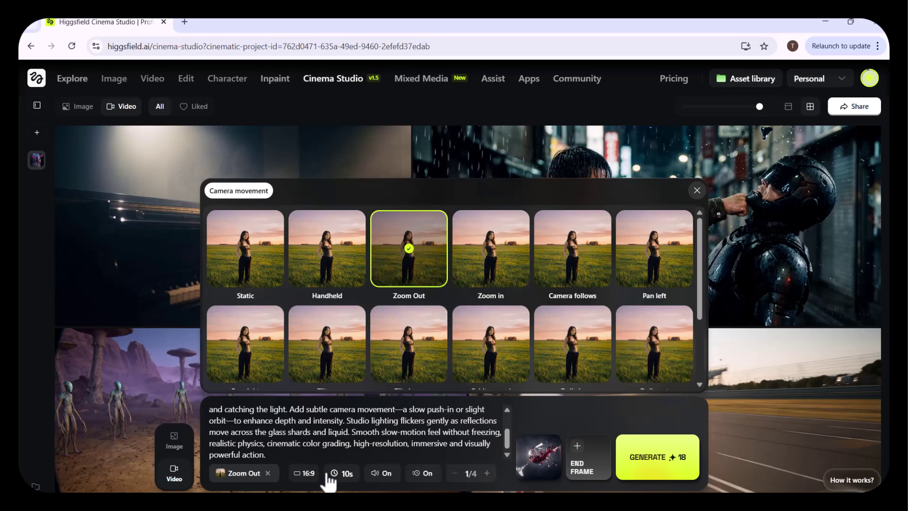
Confirm 16:9 aspect ratio and 10s duration, generate the wine-glass video, and play it.
left_click(306, 473)
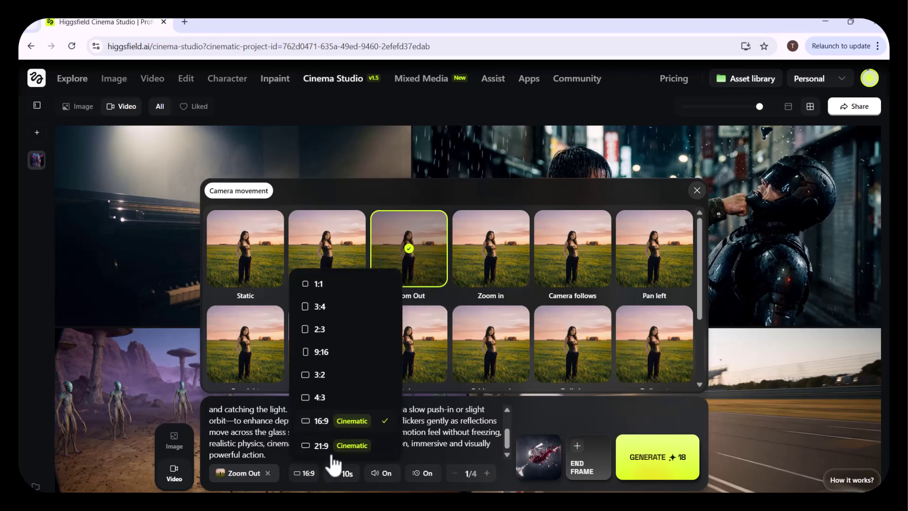
left_click(343, 473)
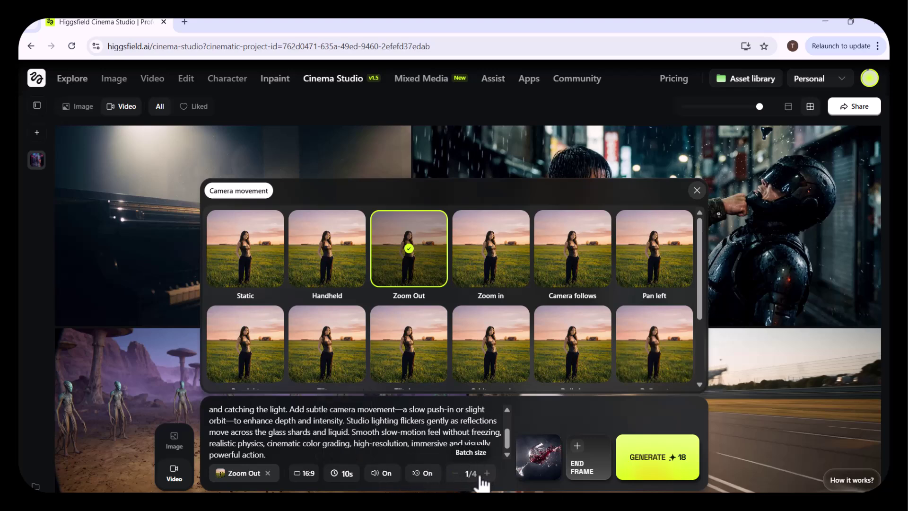
left_click(658, 456)
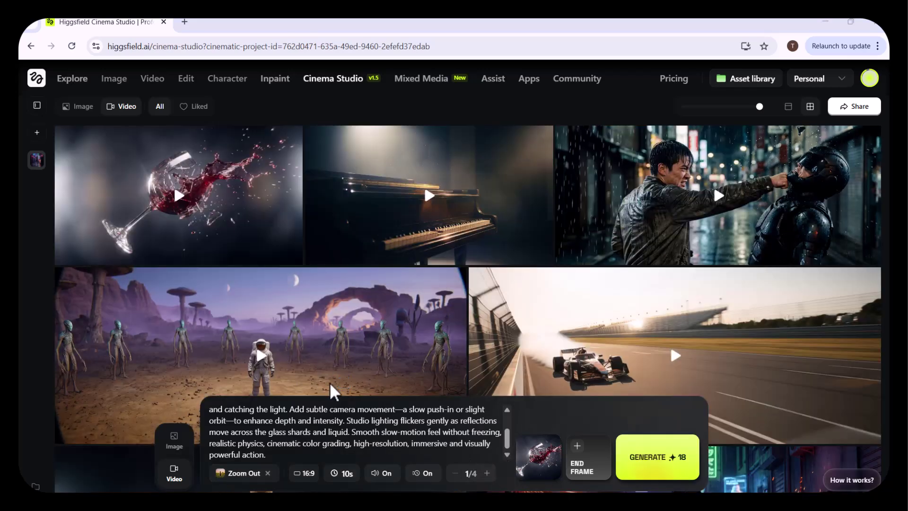
left_click(170, 207)
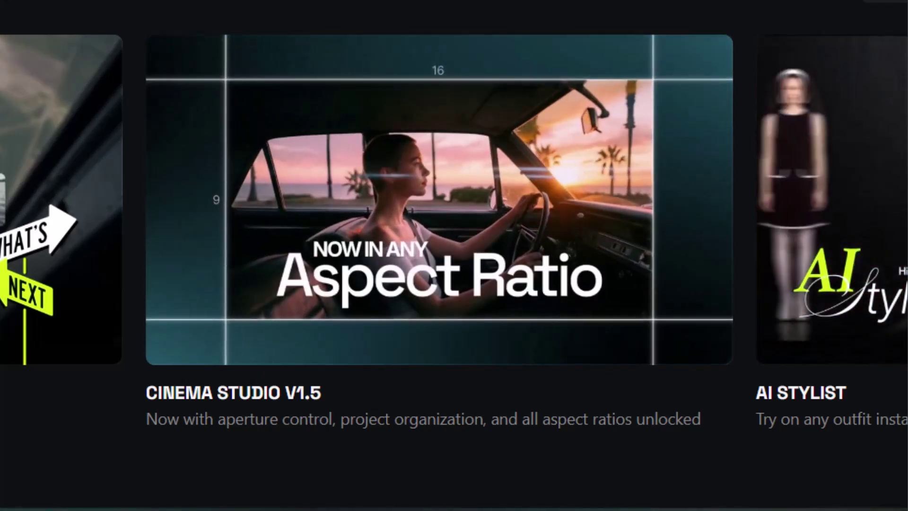
left_click(294, 258)
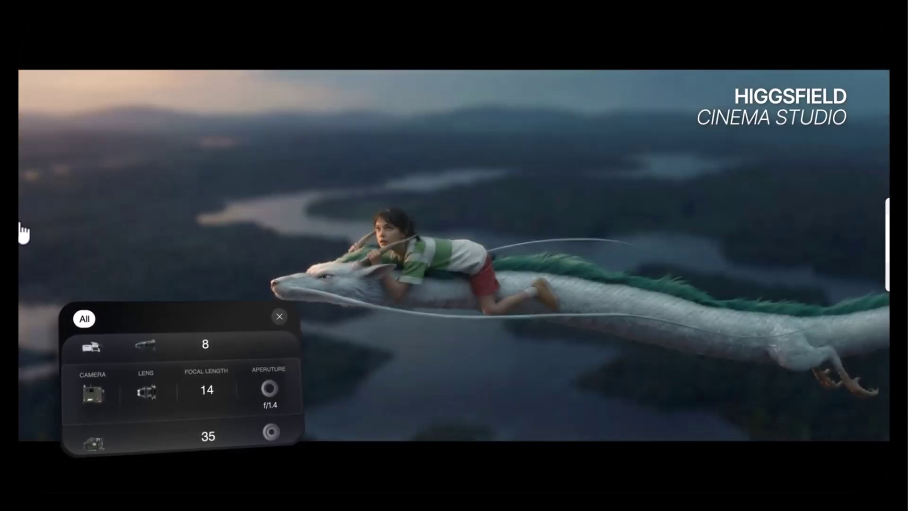
left_click(23, 232)
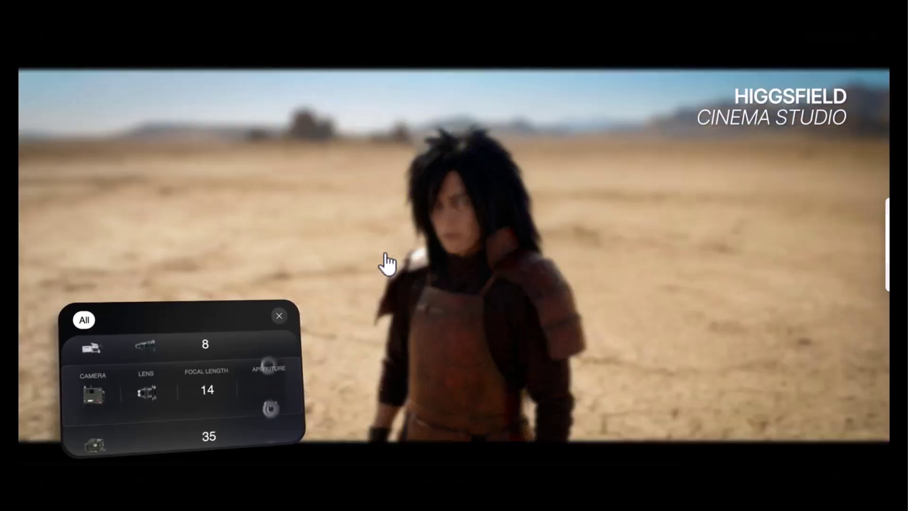
mouse_move(266, 312)
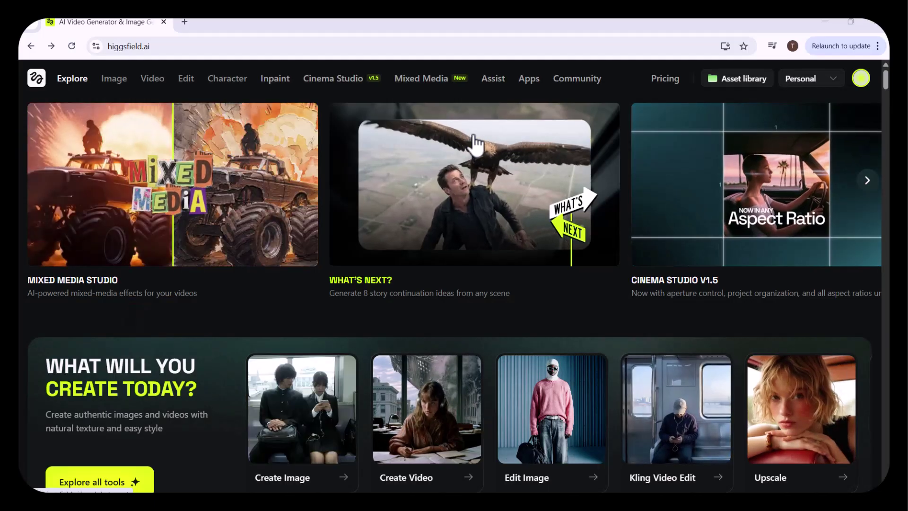
scroll(475, 143, "down", 3)
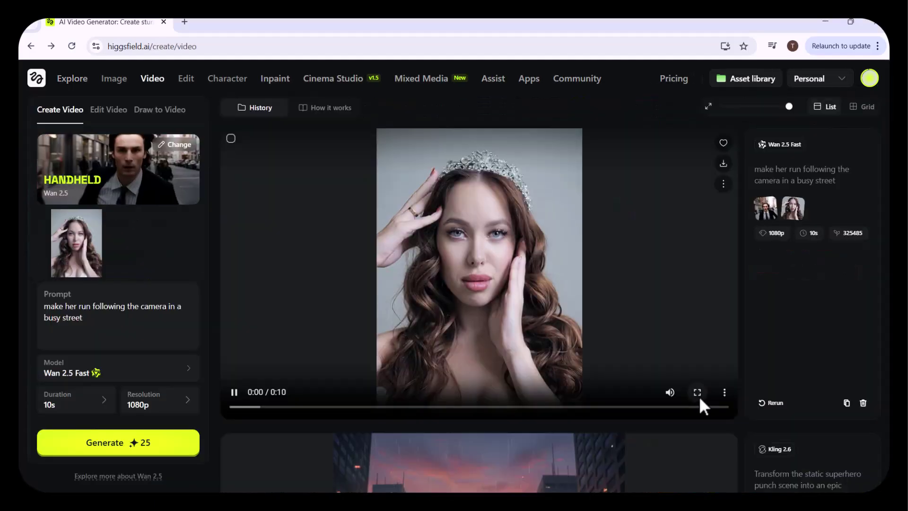
left_click(697, 391)
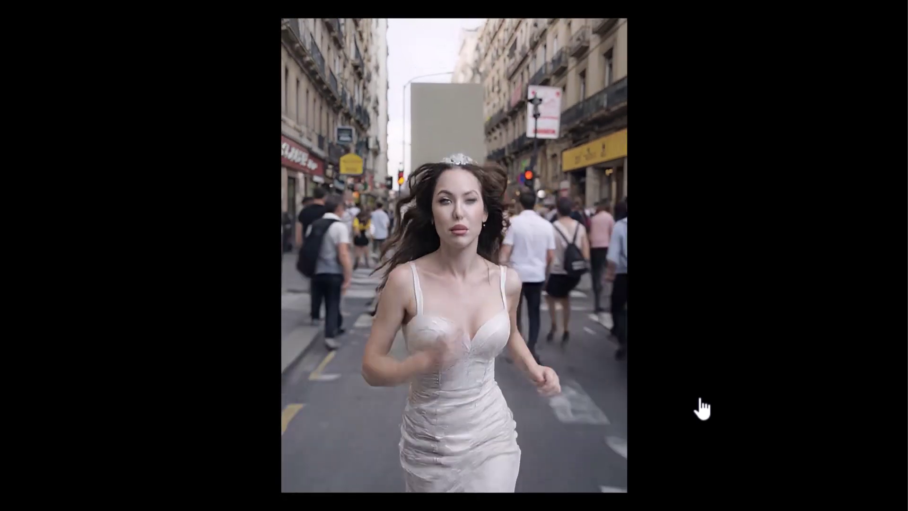
left_click(702, 410)
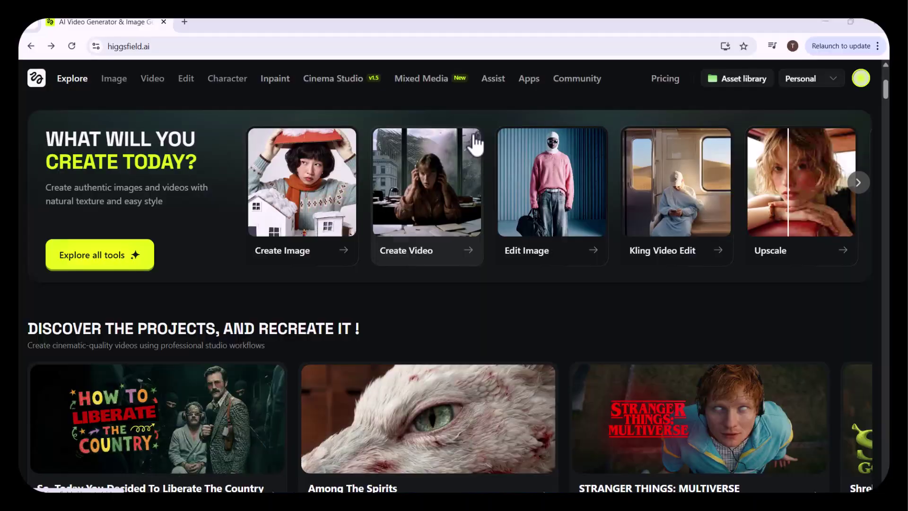
scroll(473, 143, "down", 4)
scroll(473, 143, "down", 5)
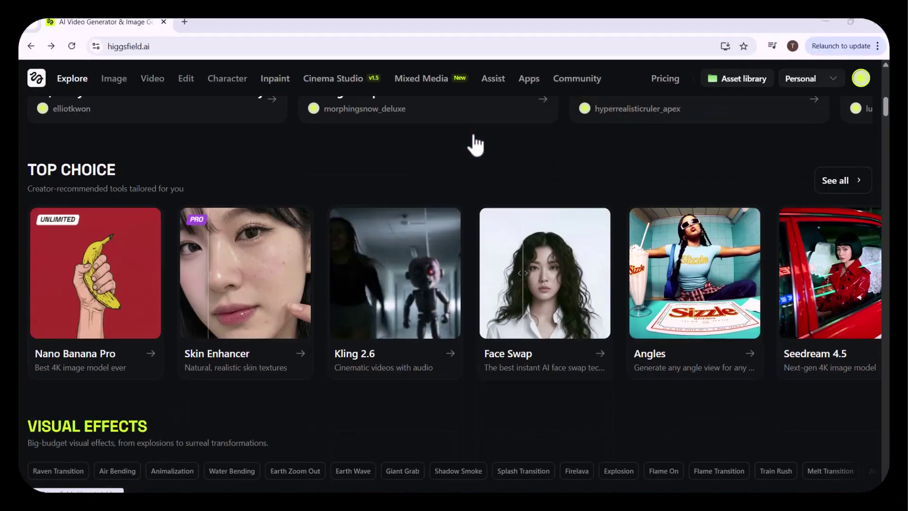